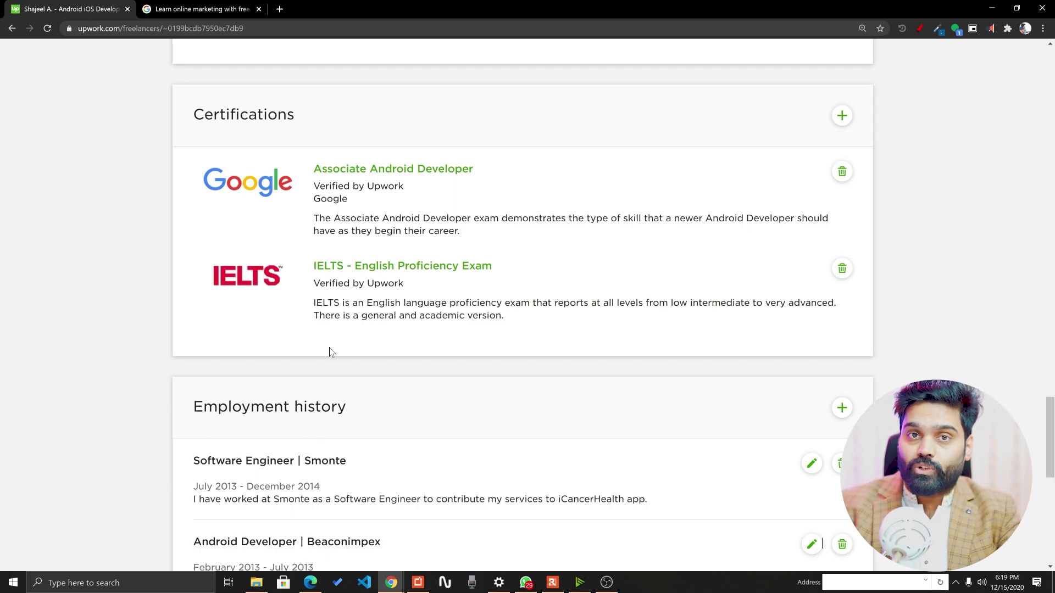
# - Begin a new certification entry and open the Select your certification dropdown list
pyautogui.click(842, 115)
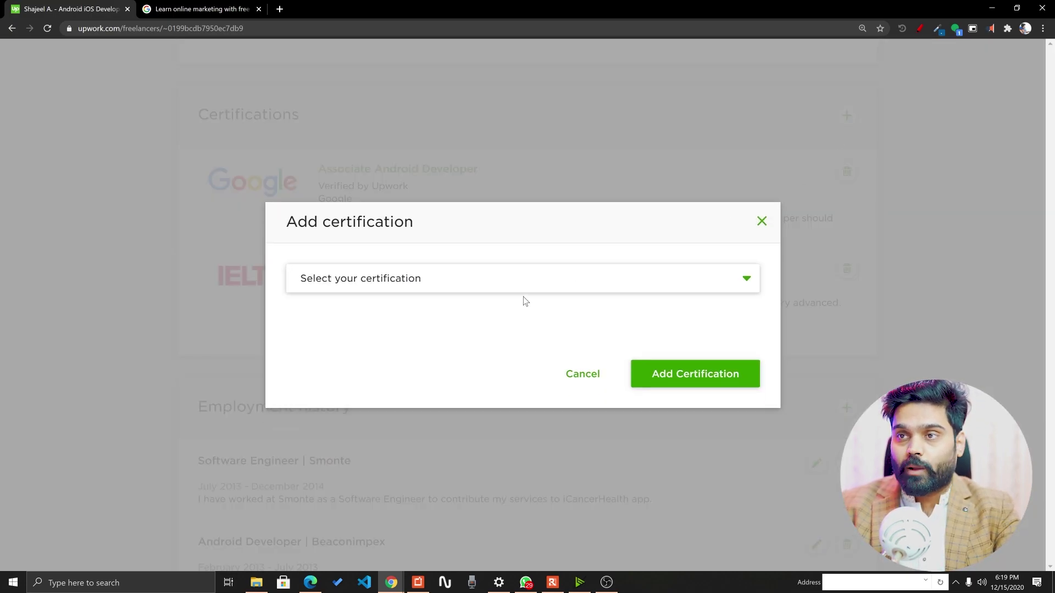
pyautogui.click(517, 284)
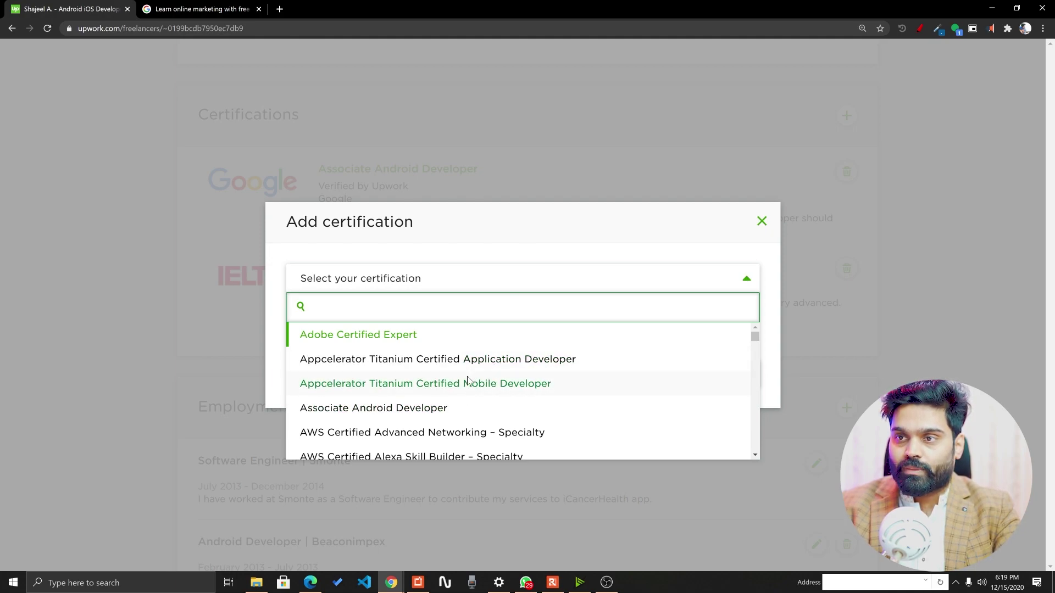
pyautogui.scroll(-1, 468, 379)
pyautogui.scroll(-2, 468, 387)
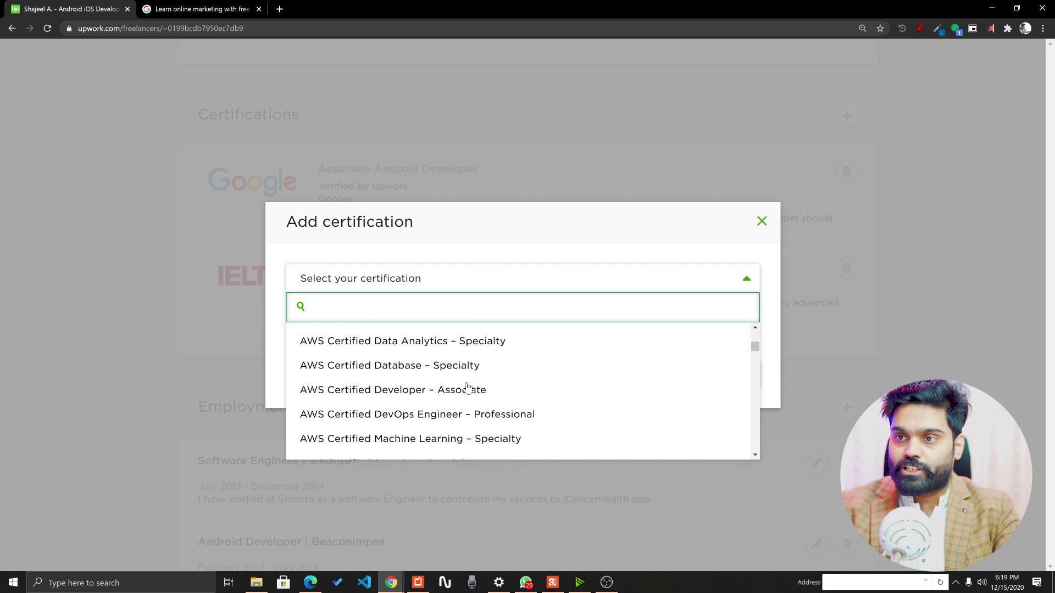
pyautogui.scroll(-2, 468, 386)
pyautogui.scroll(-2, 468, 385)
pyautogui.scroll(-1, 469, 385)
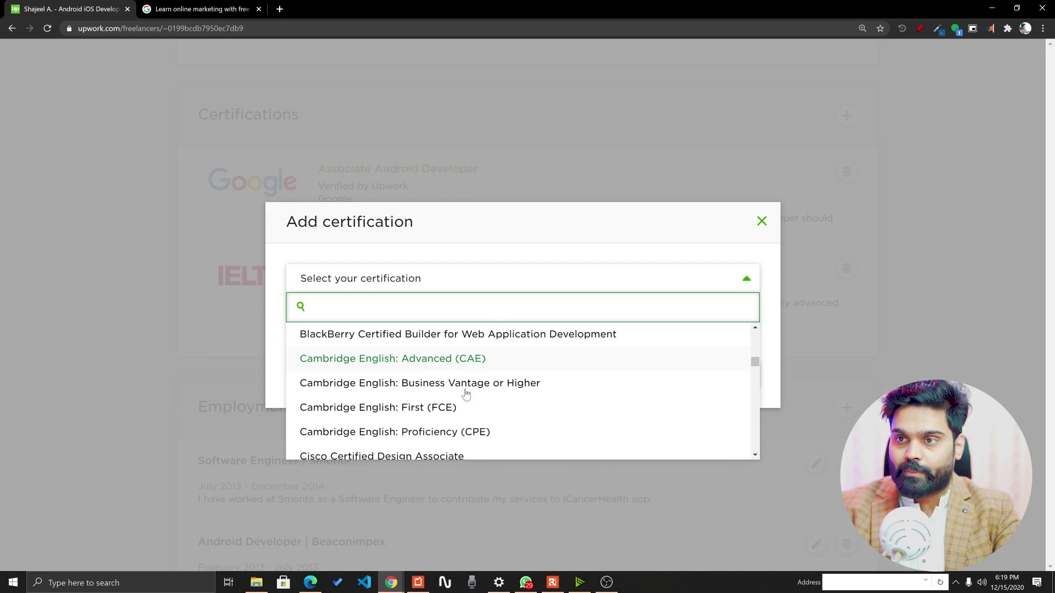
pyautogui.scroll(-1, 468, 385)
pyautogui.scroll(-2, 469, 392)
pyautogui.scroll(-1, 466, 402)
pyautogui.scroll(-2, 466, 402)
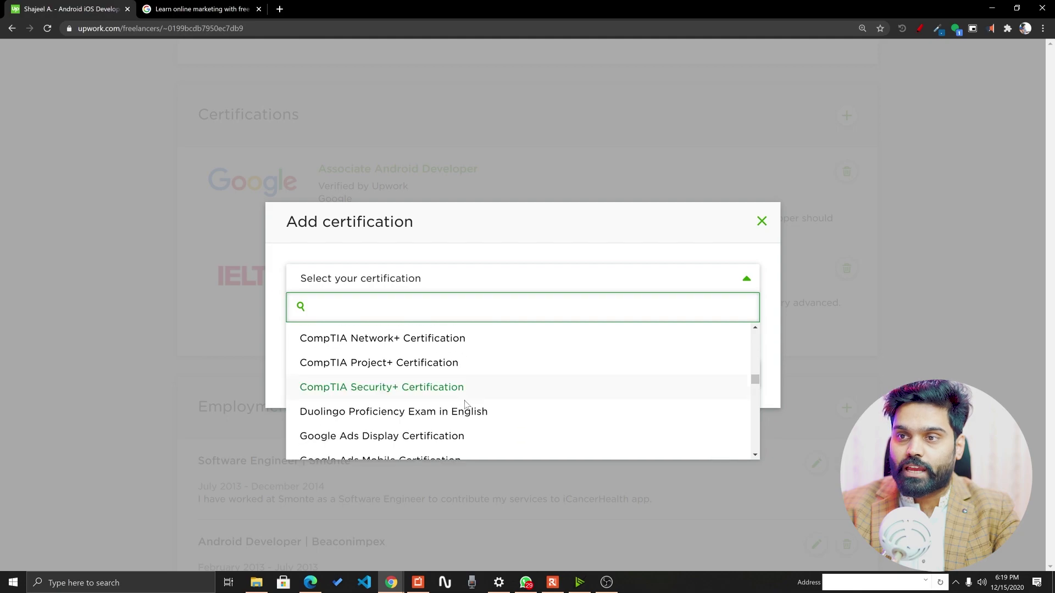
pyautogui.scroll(-1, 466, 402)
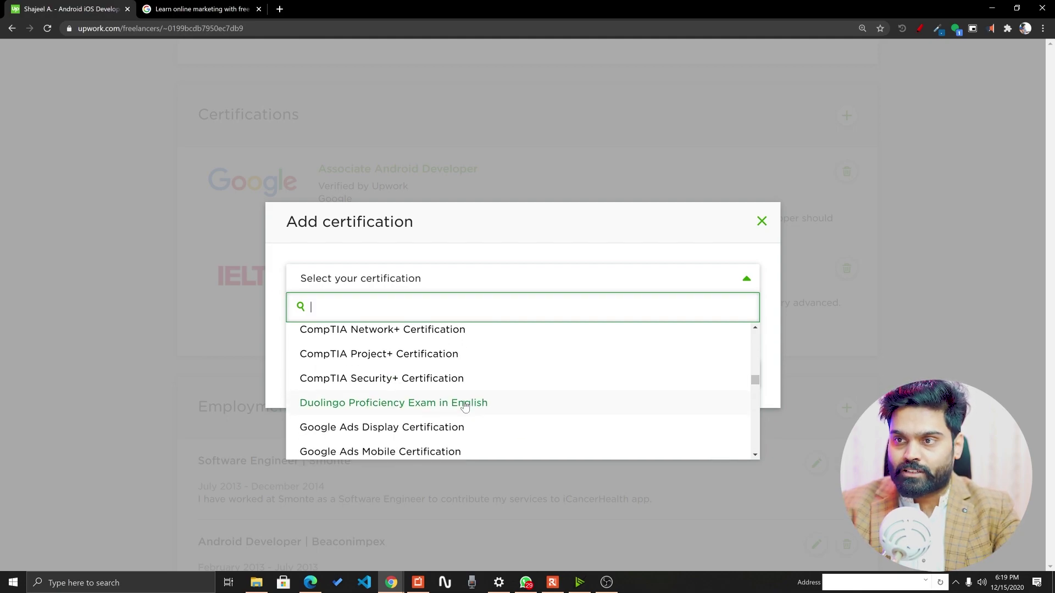
pyautogui.scroll(-1, 467, 404)
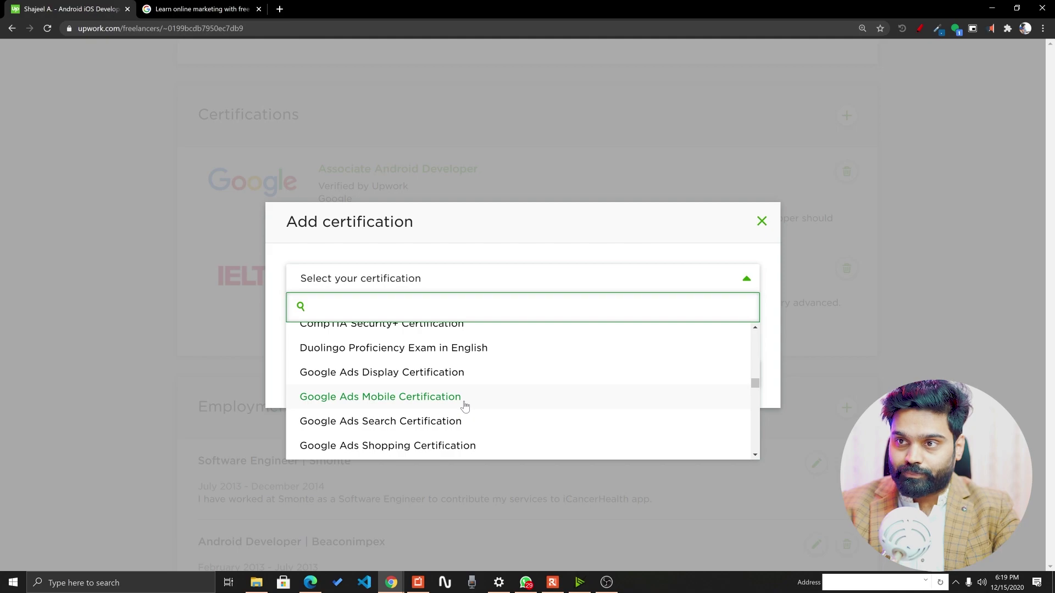
pyautogui.scroll(-1, 465, 406)
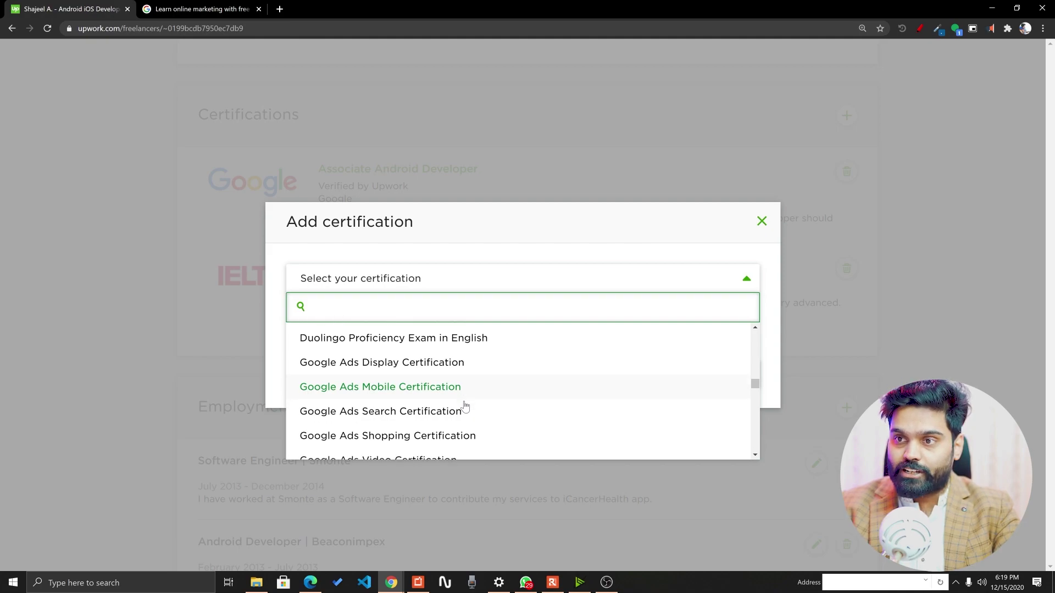
pyautogui.scroll(-1, 466, 405)
pyautogui.scroll(-2, 466, 405)
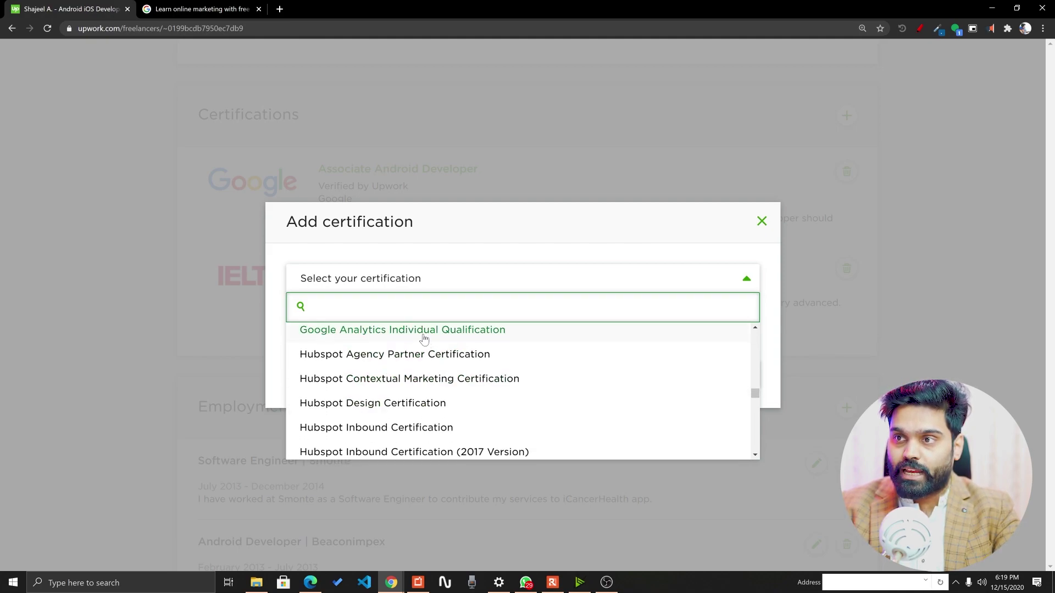
pyautogui.scroll(-1, 459, 423)
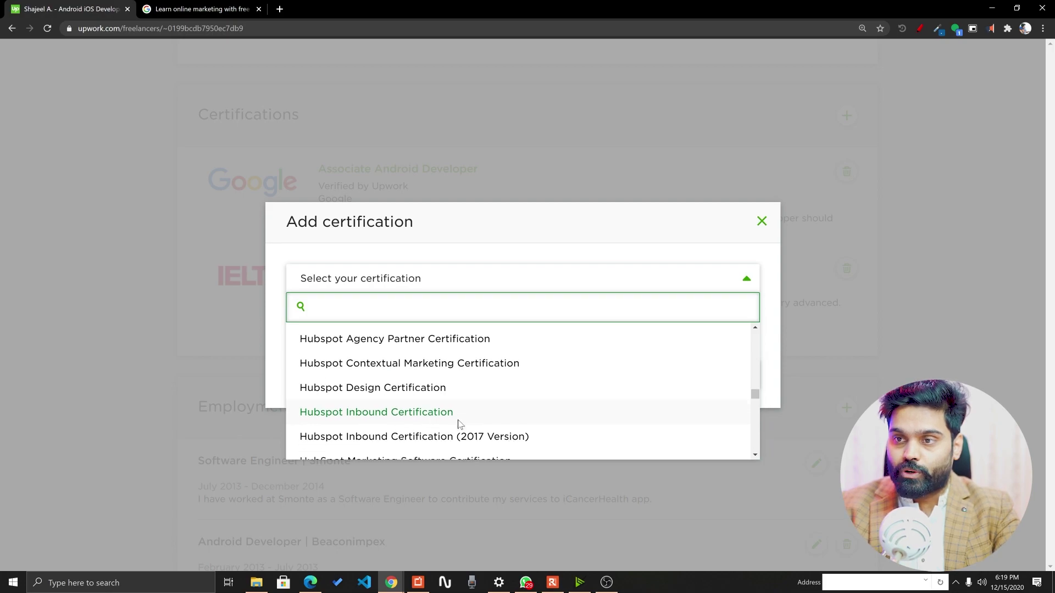
pyautogui.scroll(-2, 459, 423)
pyautogui.scroll(-1, 458, 422)
pyautogui.scroll(-1, 459, 423)
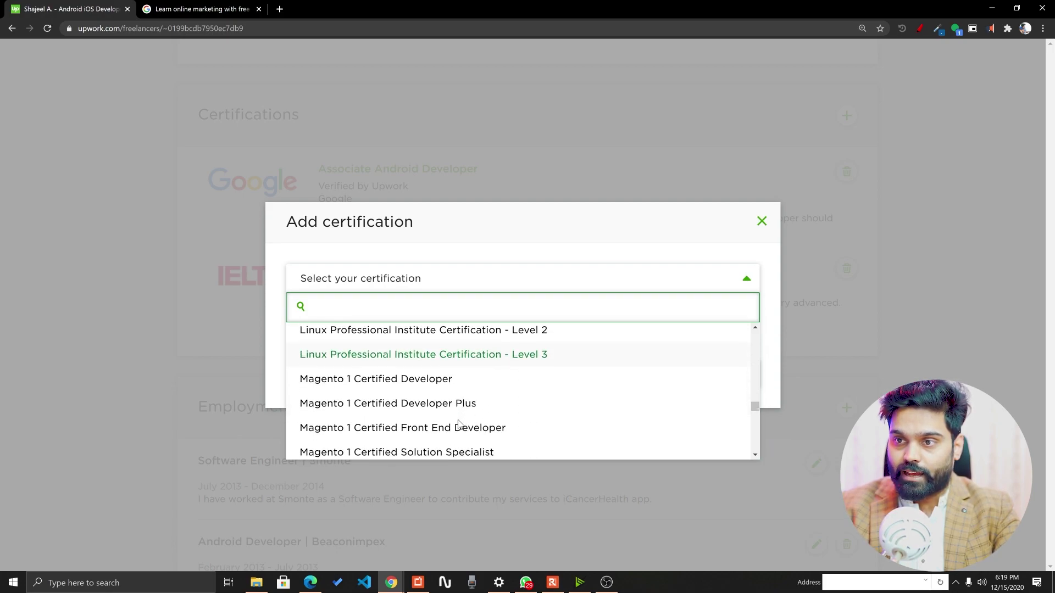
pyautogui.scroll(-1, 459, 423)
pyautogui.scroll(-2, 460, 422)
pyautogui.scroll(-2, 459, 422)
pyautogui.scroll(-1, 459, 422)
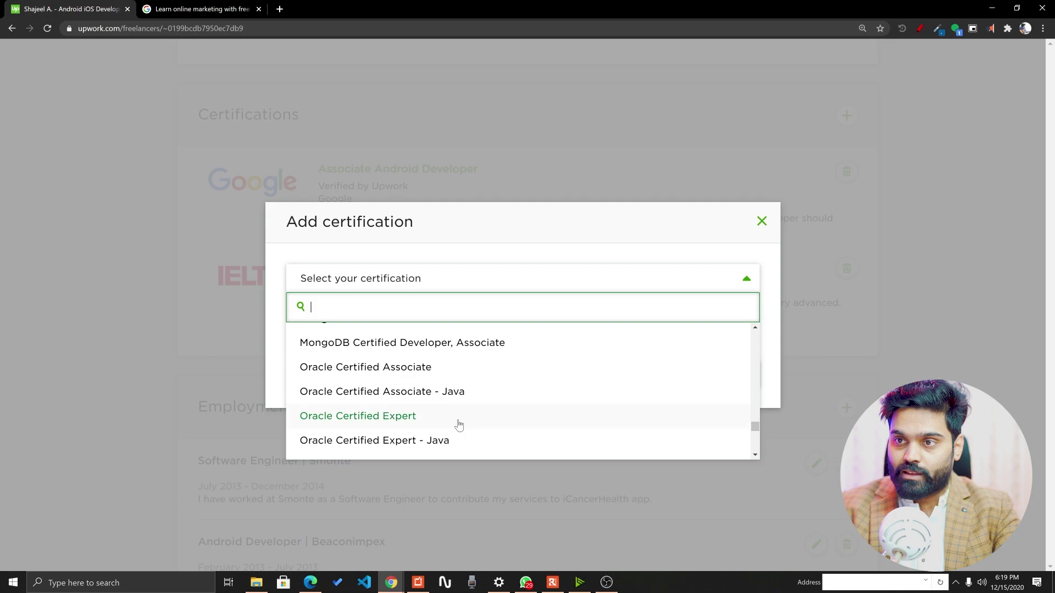
pyautogui.scroll(-2, 459, 423)
pyautogui.scroll(-2, 459, 423)
pyautogui.scroll(-1, 459, 422)
pyautogui.scroll(-1, 459, 423)
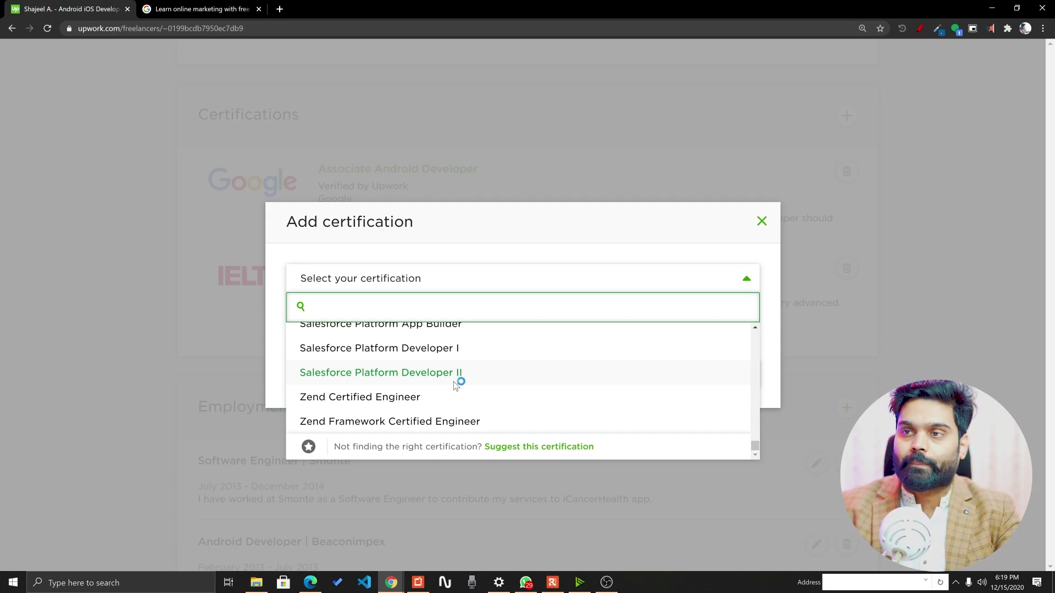
pyautogui.scroll(10, 454, 379)
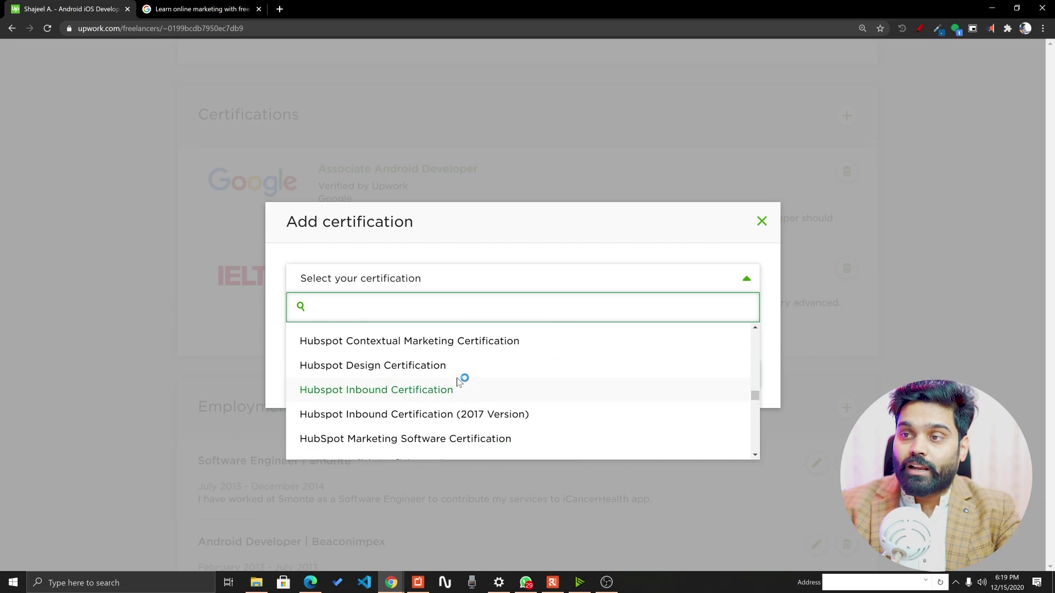
pyautogui.scroll(4, 458, 380)
pyautogui.scroll(3, 455, 375)
pyautogui.scroll(3, 453, 371)
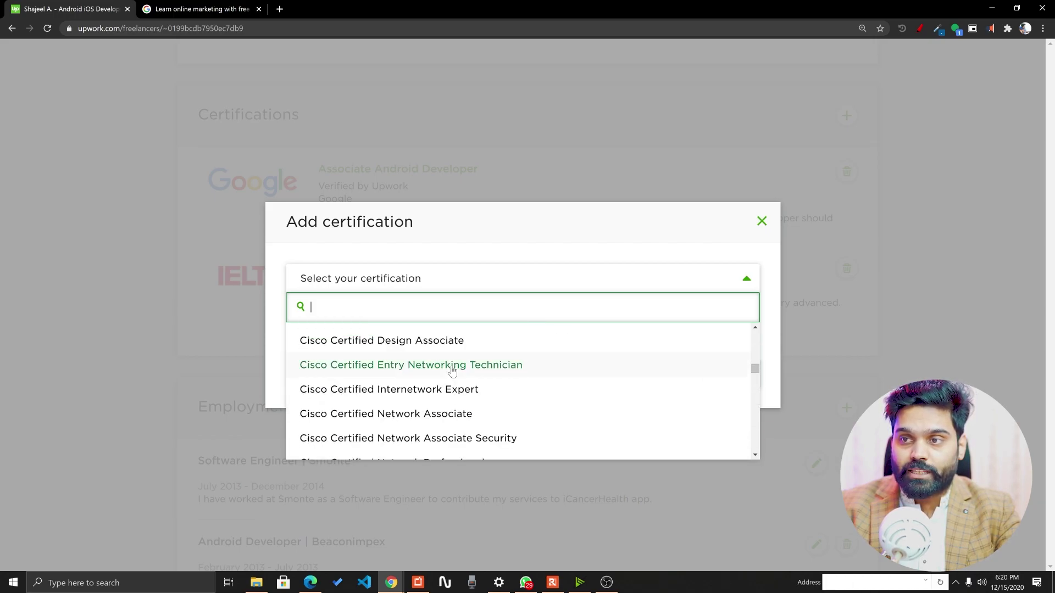
pyautogui.scroll(4, 453, 371)
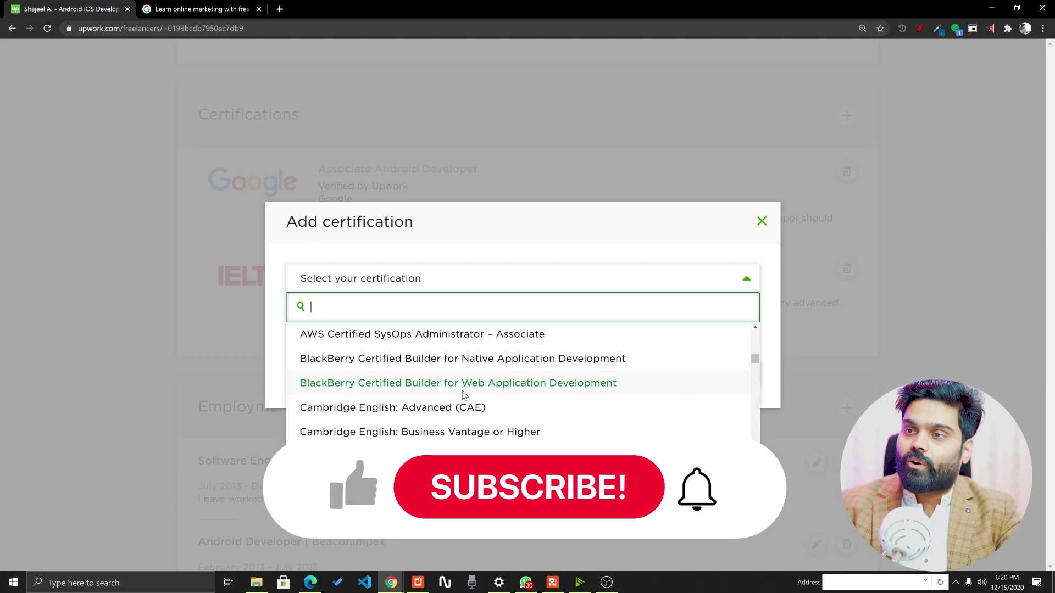
pyautogui.scroll(3, 464, 394)
pyautogui.scroll(2, 465, 394)
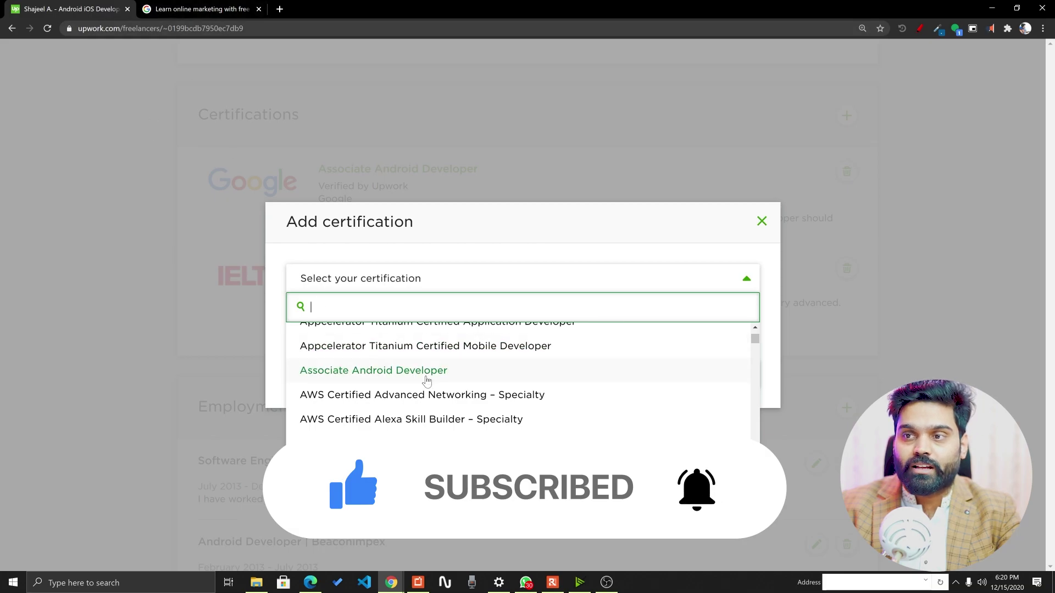
pyautogui.scroll(-5, 434, 387)
pyautogui.scroll(-4, 433, 387)
pyautogui.scroll(-4, 433, 387)
pyautogui.scroll(-5, 433, 388)
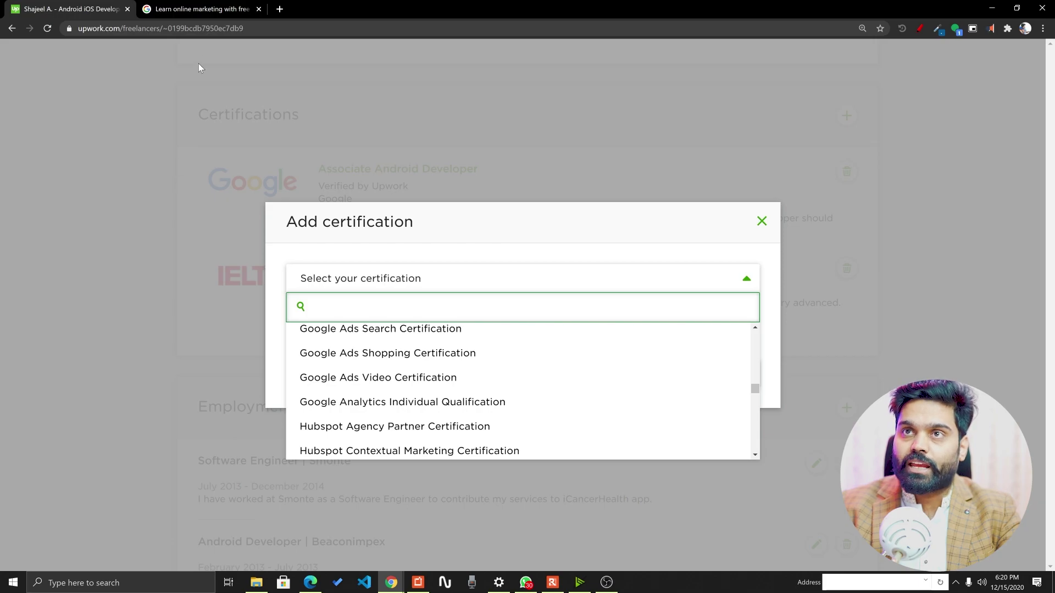
# - Switch to the 'Learn online marketing' Google Digital Garage tab
pyautogui.click(190, 9)
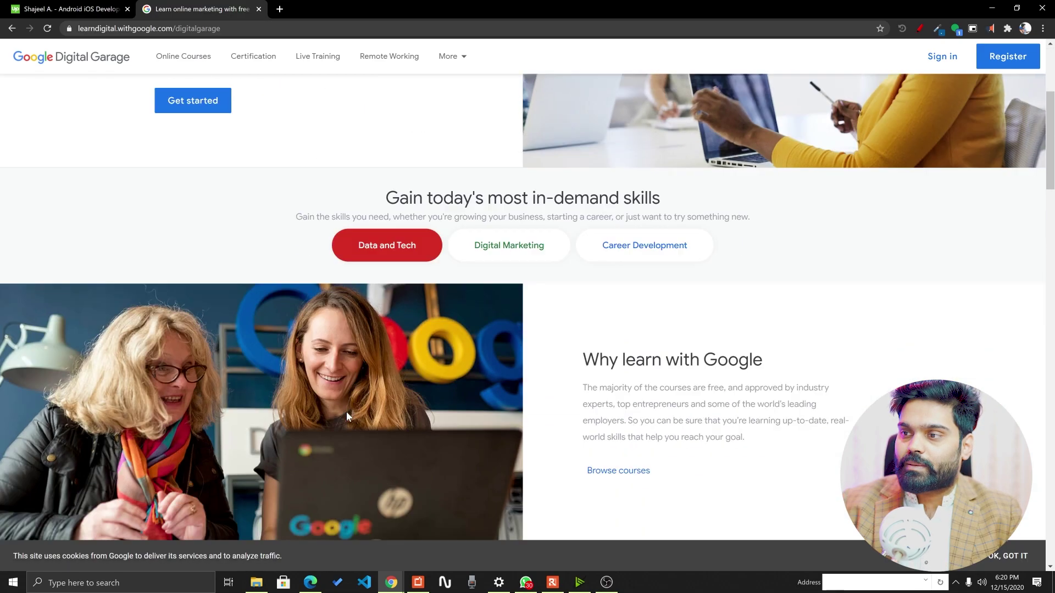
pyautogui.scroll(-3, 347, 411)
pyautogui.scroll(-3, 345, 412)
pyautogui.scroll(-4, 345, 411)
pyautogui.scroll(-2, 342, 411)
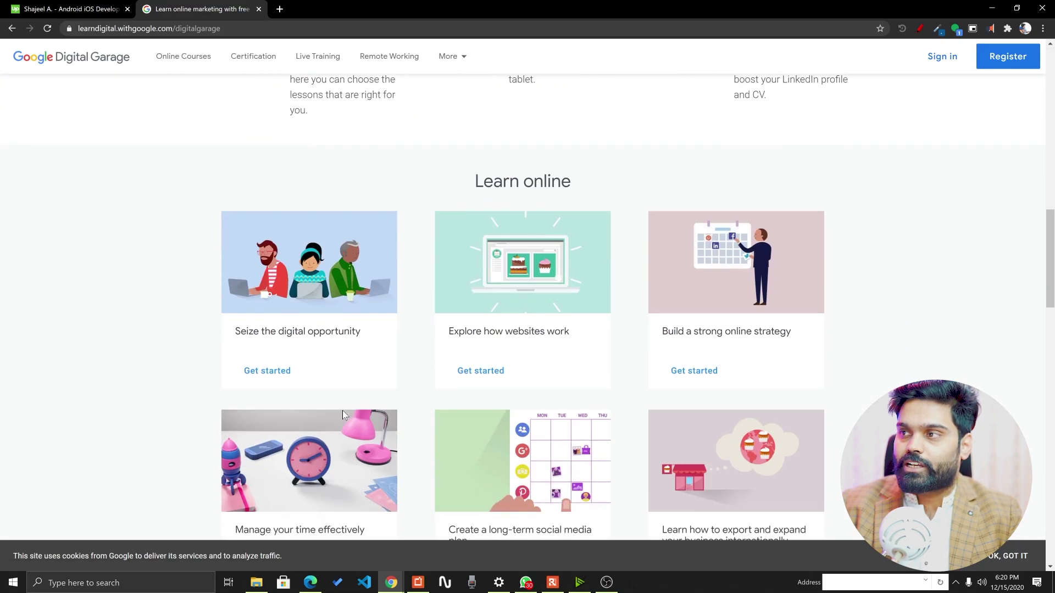
pyautogui.scroll(-3, 342, 411)
pyautogui.scroll(-3, 342, 411)
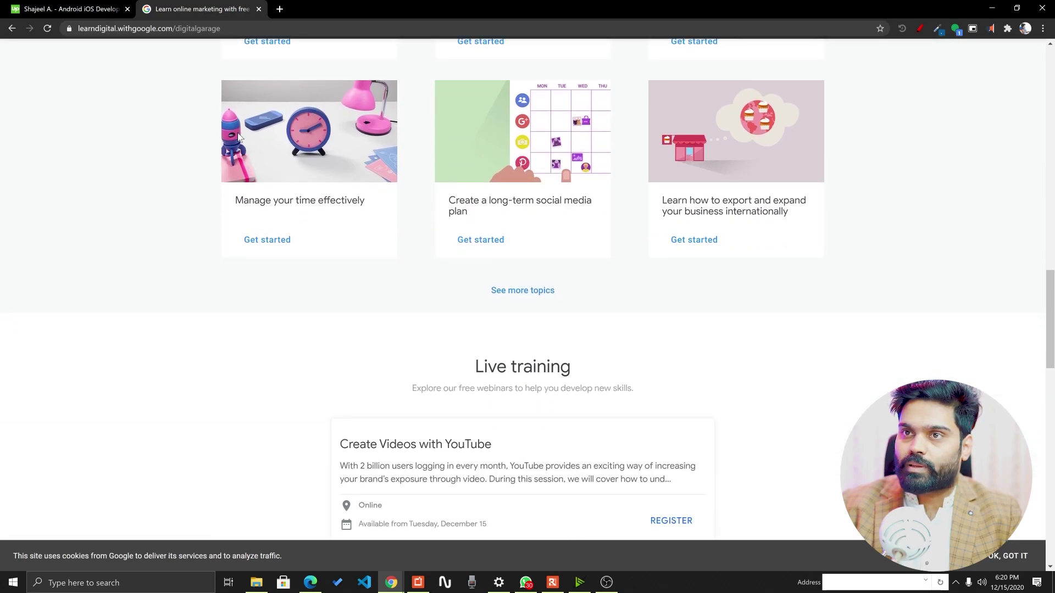
pyautogui.scroll(-4, 371, 241)
pyautogui.scroll(-3, 384, 288)
pyautogui.scroll(-1, 396, 285)
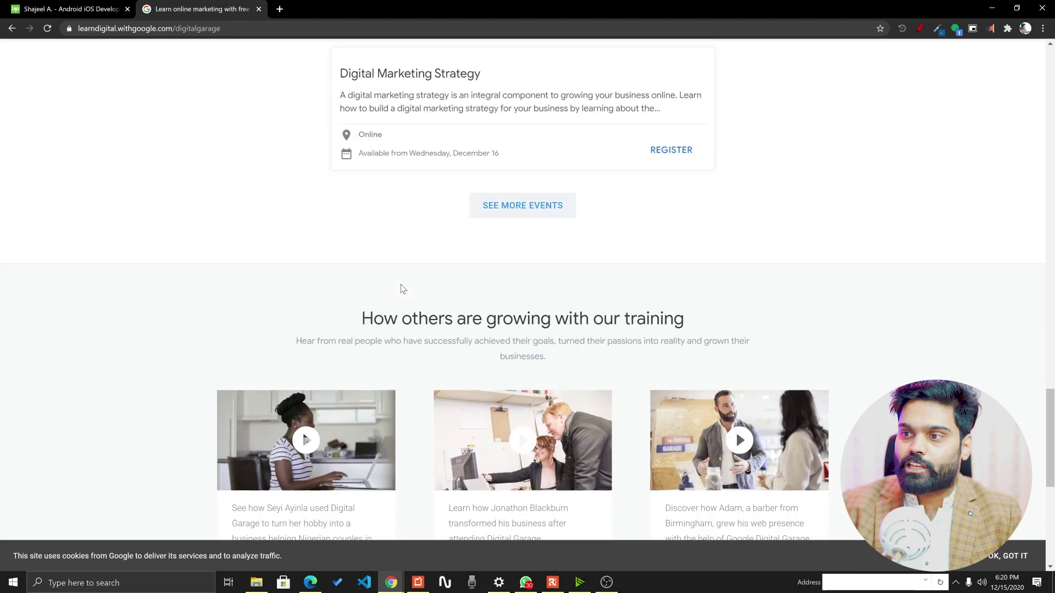
pyautogui.scroll(-4, 415, 282)
pyautogui.scroll(6, 414, 282)
pyautogui.scroll(6, 436, 264)
pyautogui.scroll(6, 536, 239)
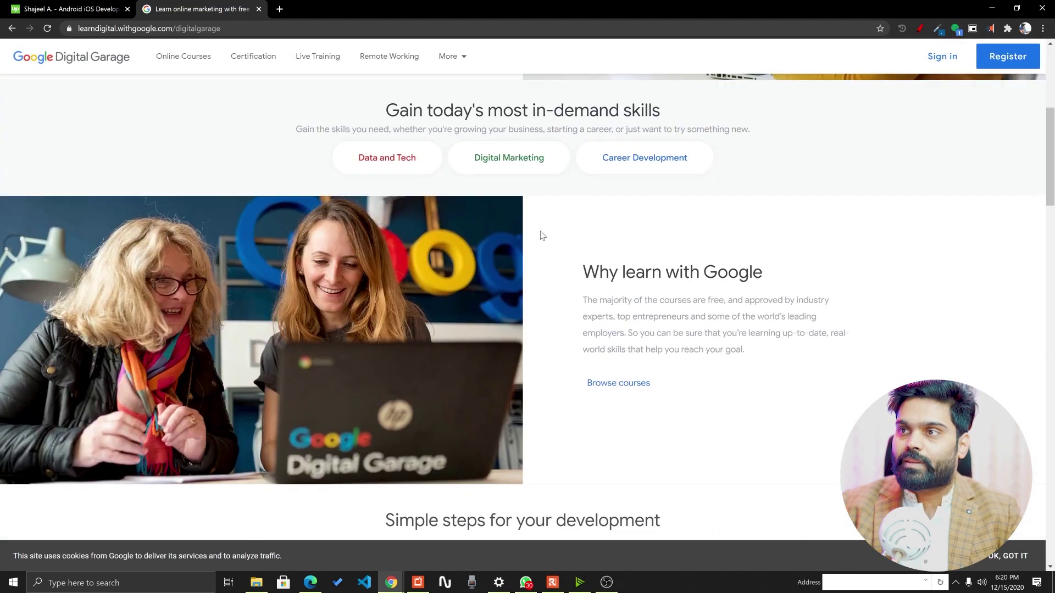
pyautogui.scroll(5, 659, 206)
# - Sign in to Digital Garage with the chosen Google account, then return to Upwork
pyautogui.click(942, 56)
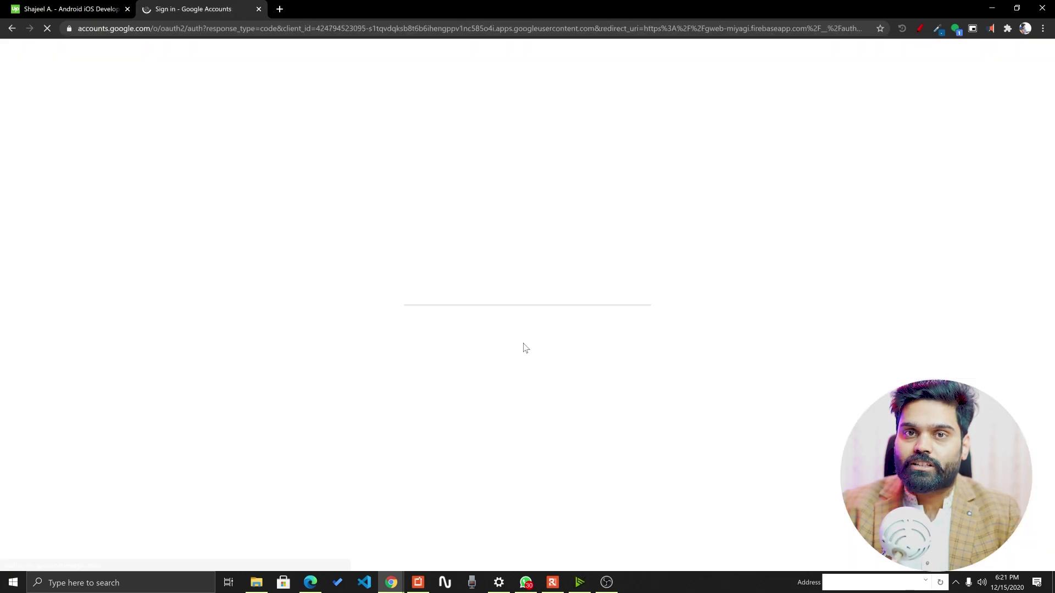
pyautogui.click(493, 277)
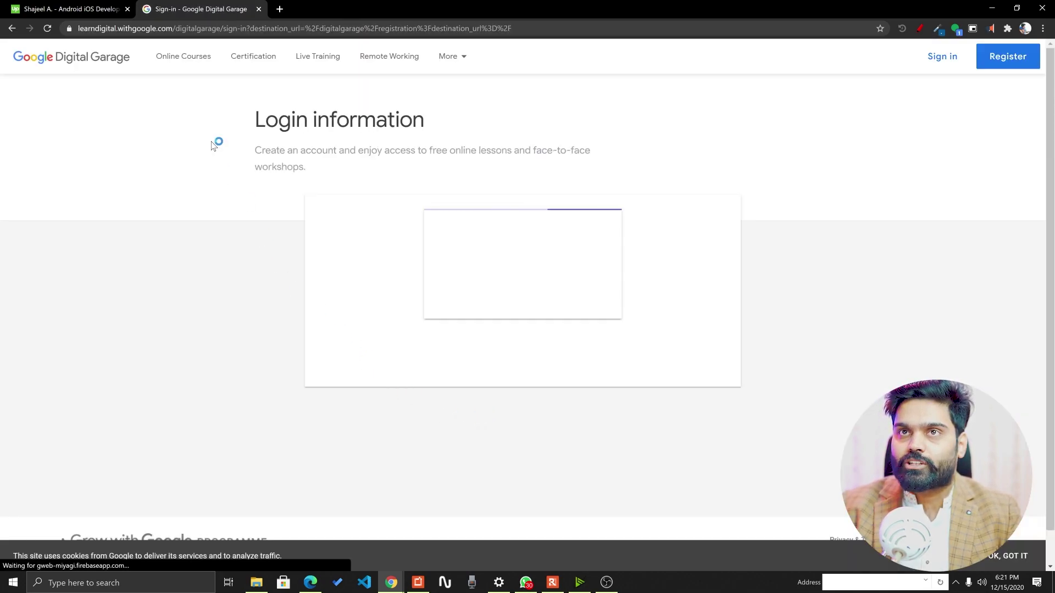
pyautogui.click(74, 8)
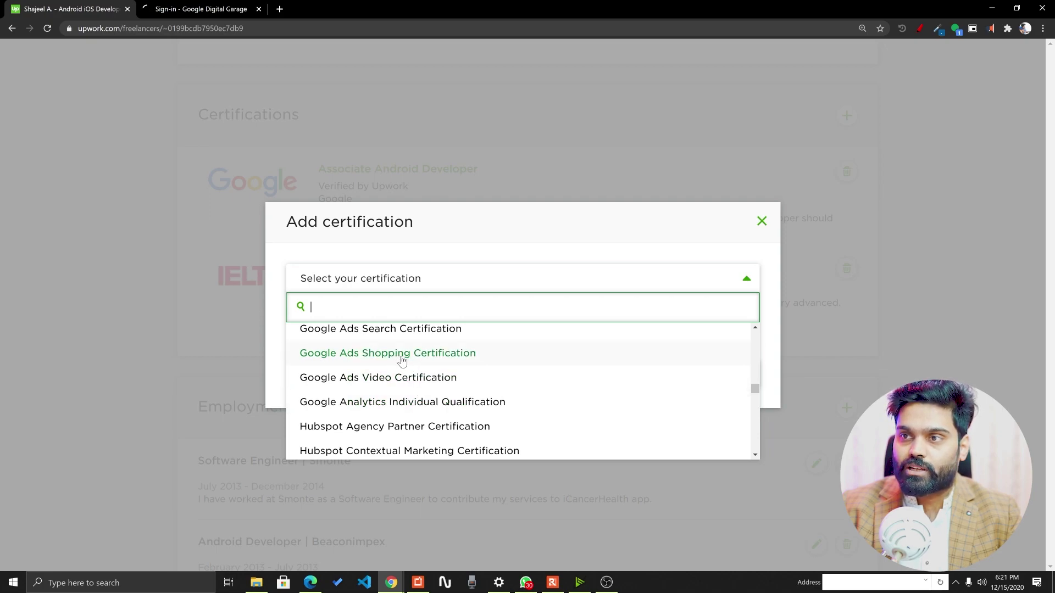
pyautogui.scroll(1, 426, 386)
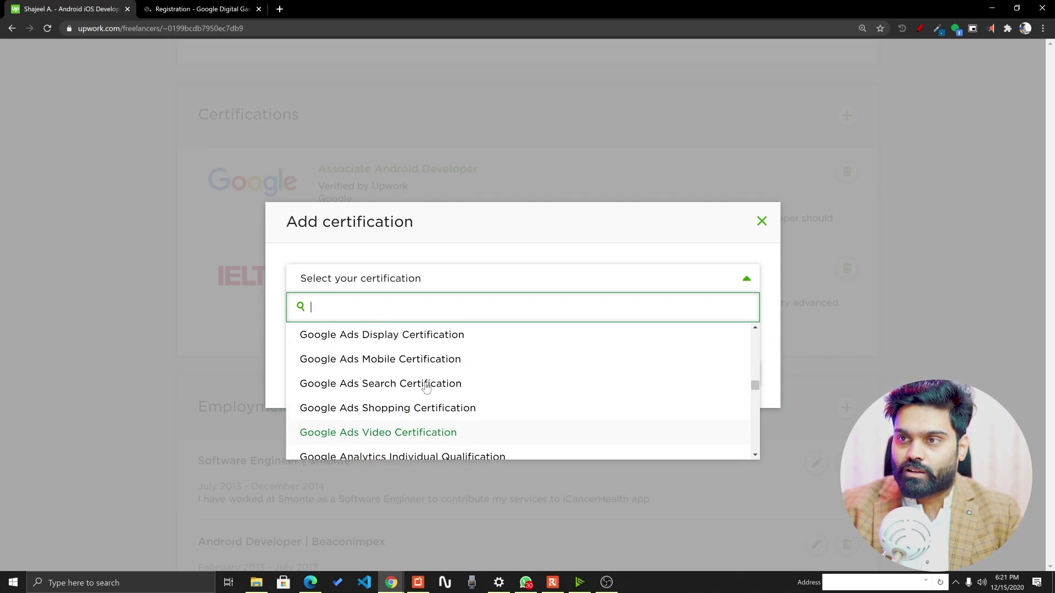
# - Tick the Terms of Service box on the Digital Garage registration form, then return to Upwork
pyautogui.click(207, 8)
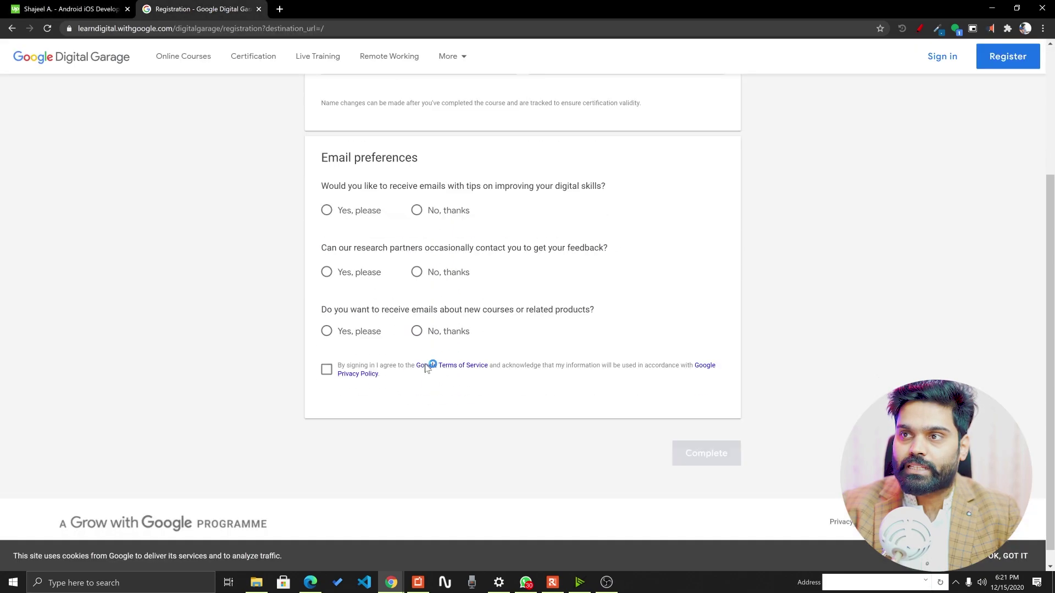
pyautogui.scroll(-3, 436, 383)
pyautogui.click(327, 354)
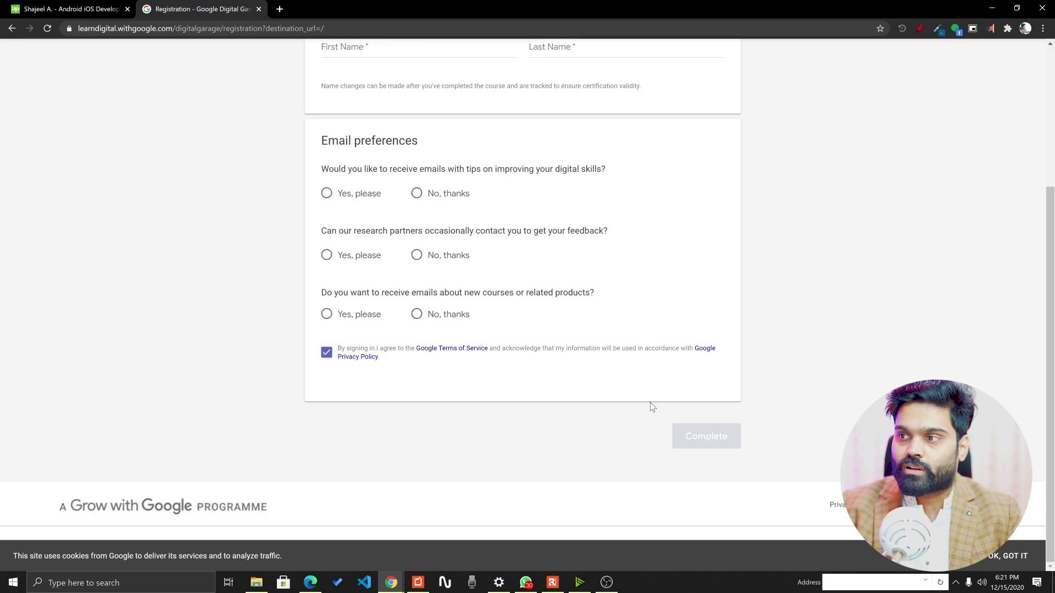
pyautogui.scroll(3, 436, 288)
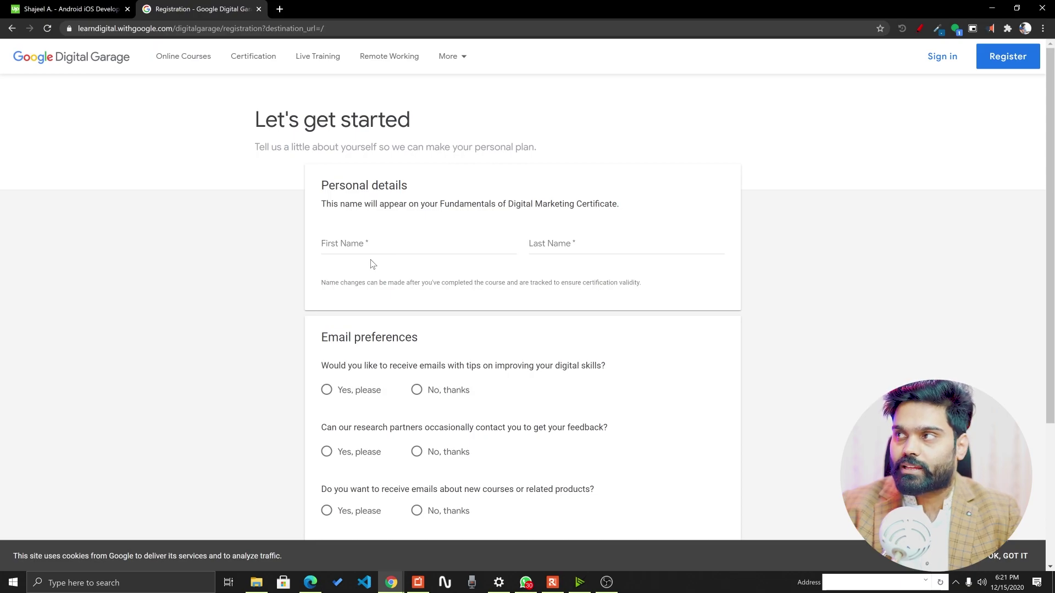
pyautogui.scroll(-2, 684, 310)
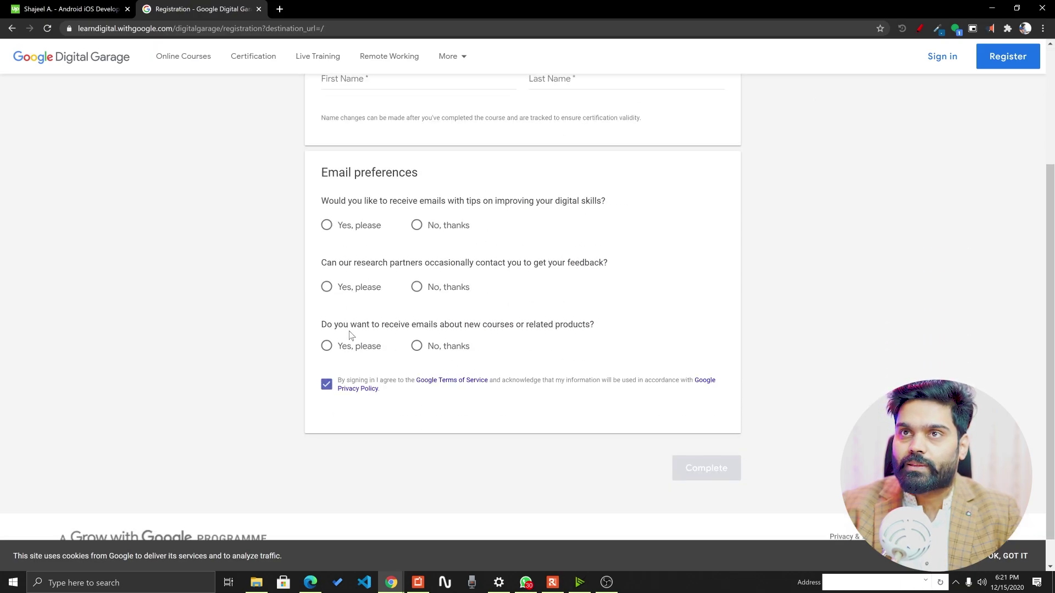
pyautogui.scroll(3, 351, 334)
pyautogui.hotkey('ctrl', 'Tab')
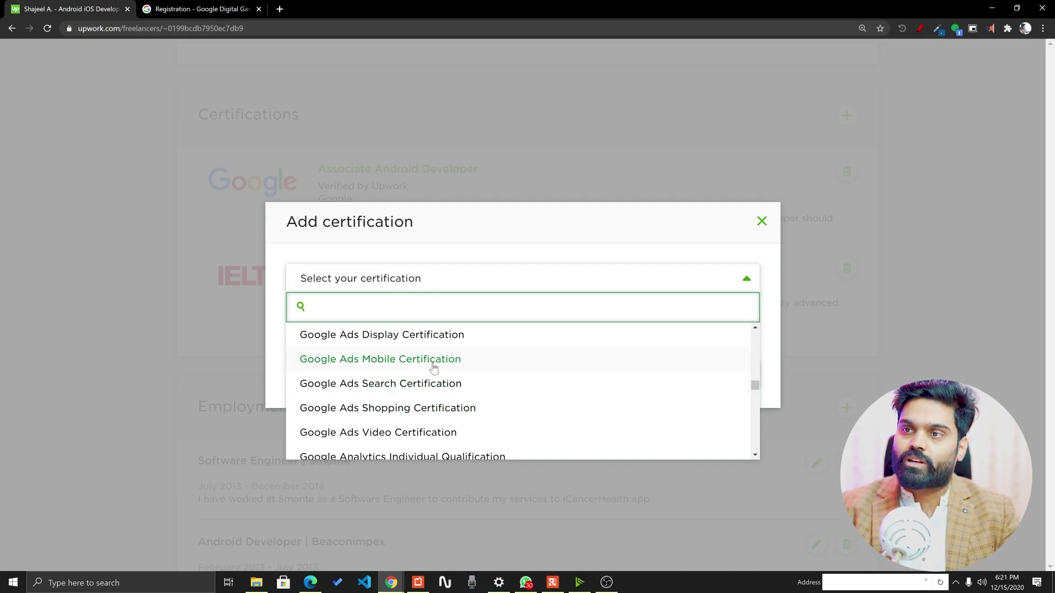
pyautogui.scroll(-2, 409, 350)
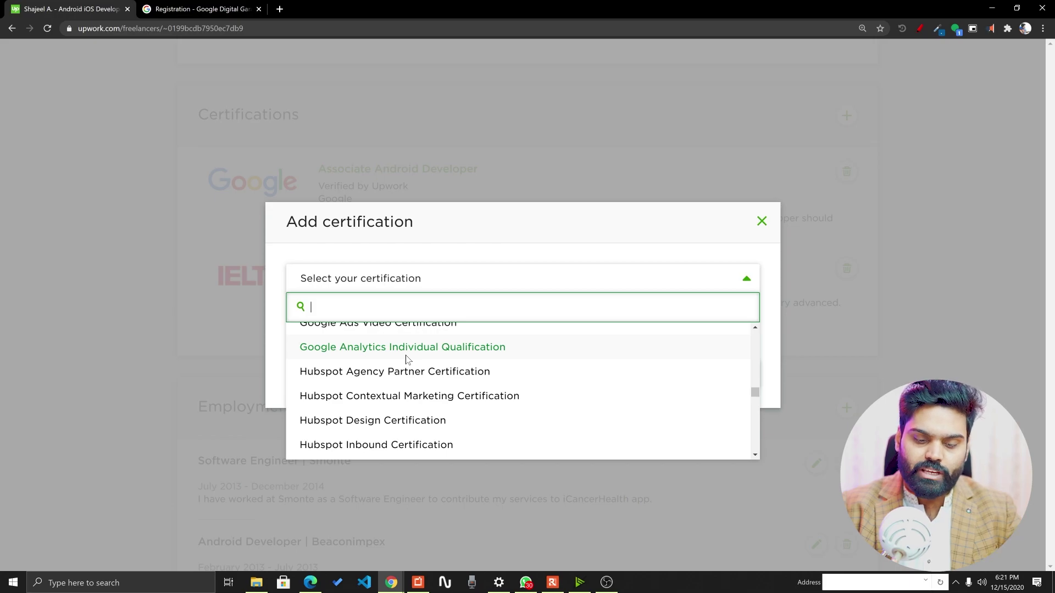
# - Search 'google analytics individual certification' in a new tab and open the Skillshop result
pyautogui.hotkey('ctrl', 't')
pyautogui.write('google.com google anal')
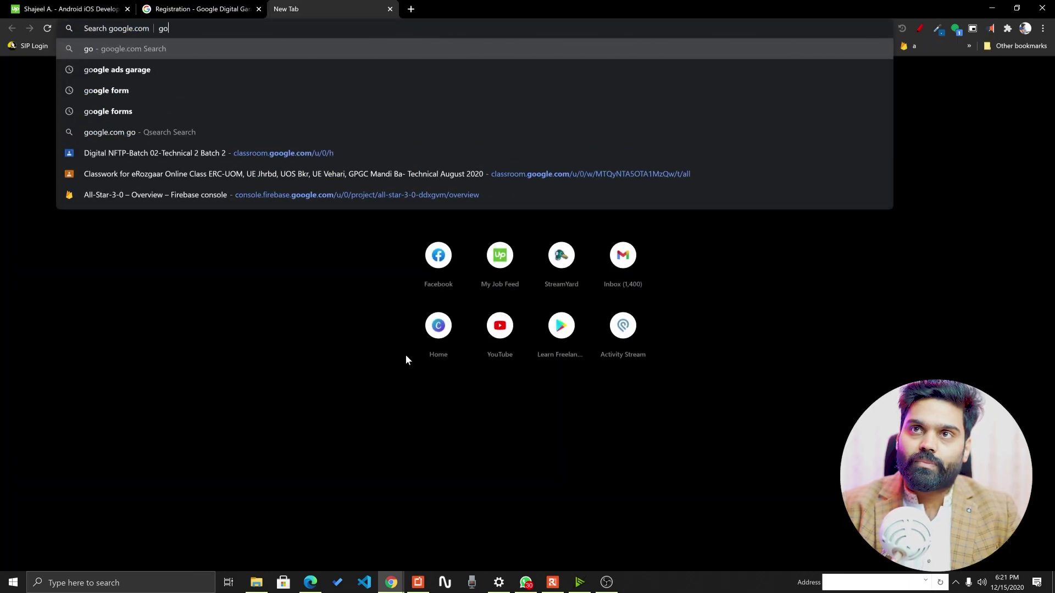
pyautogui.write('y')
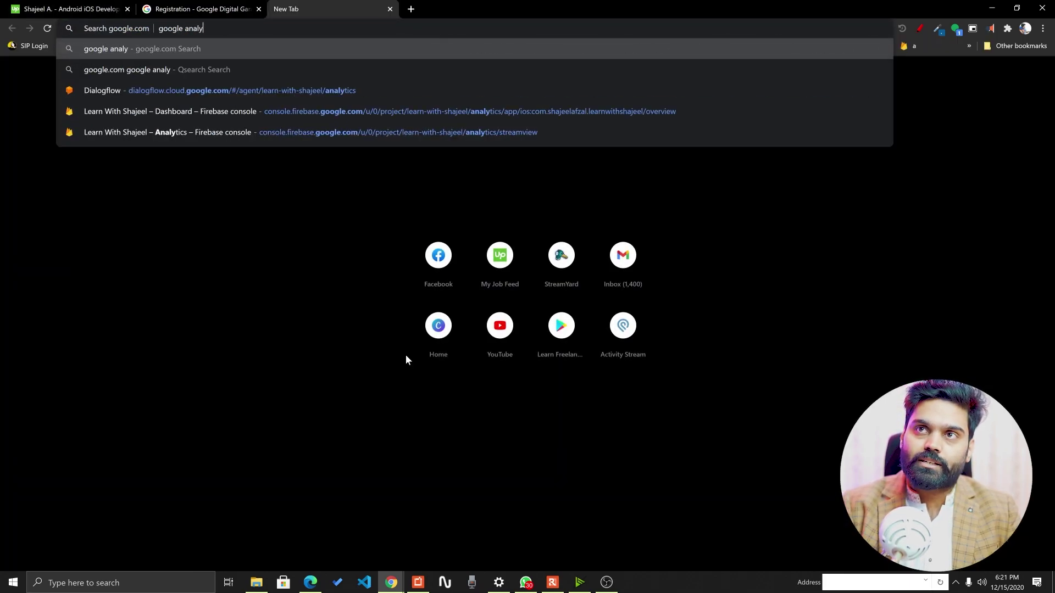
pyautogui.write('ics indivi')
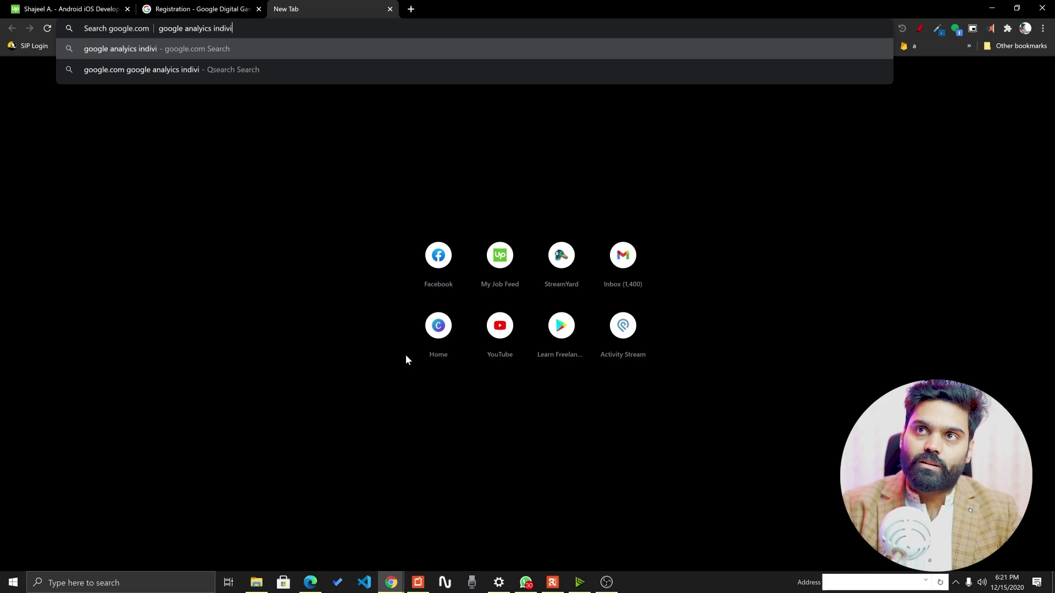
pyautogui.write('dual certification')
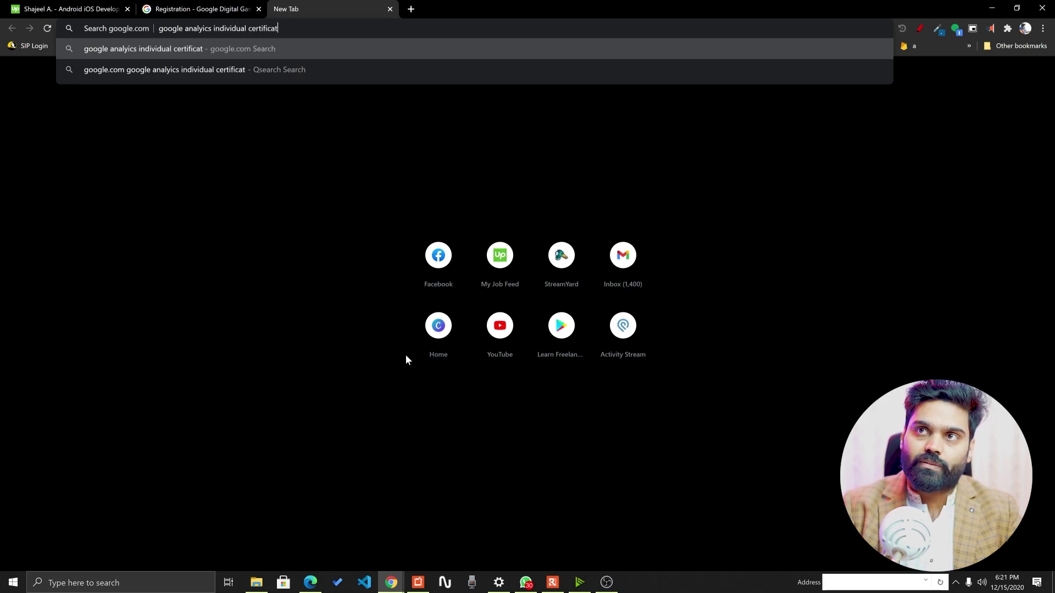
pyautogui.press('Return')
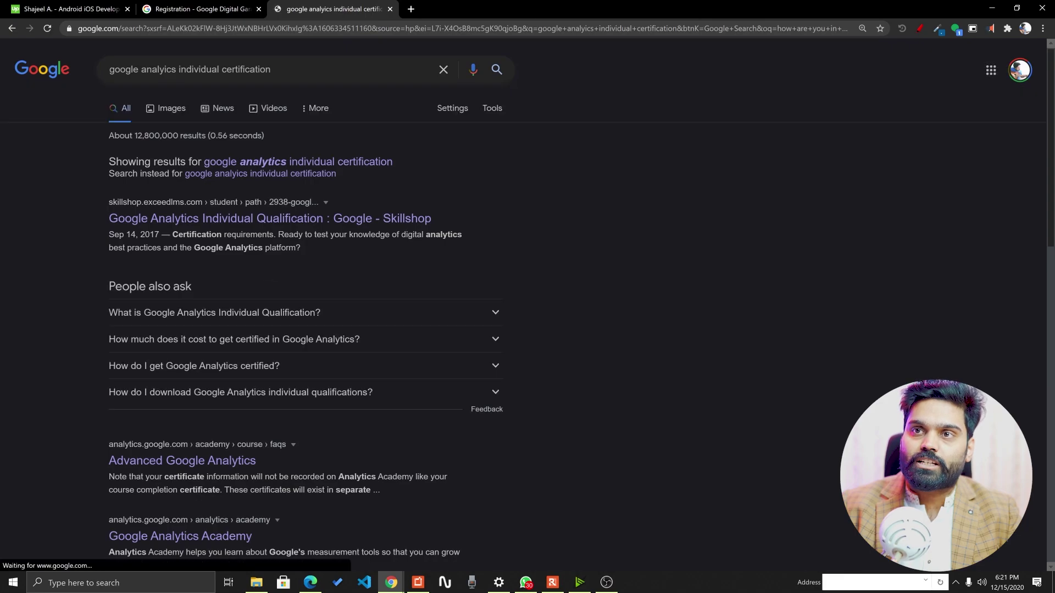
pyautogui.click(250, 222)
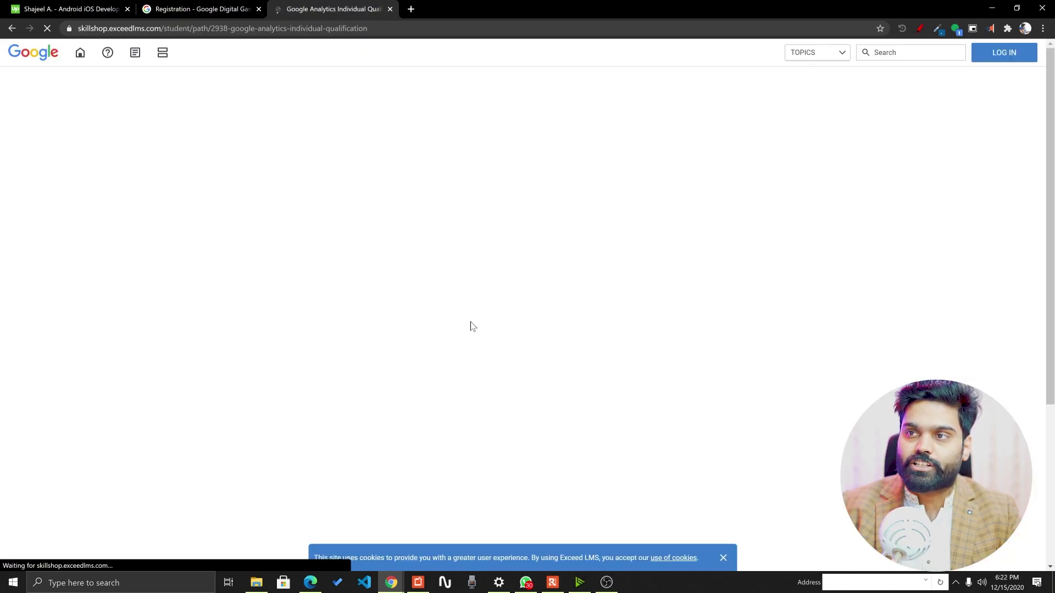
pyautogui.scroll(-4, 527, 330)
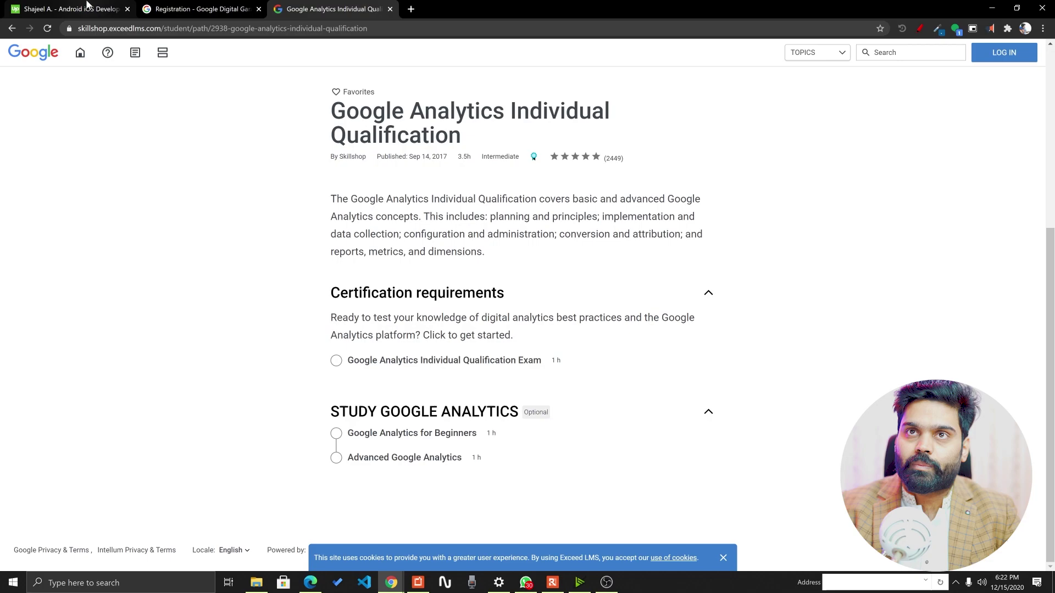
# - Review the Skillshop certification requirements, then switch back to the Upwork tab
pyautogui.click(70, 9)
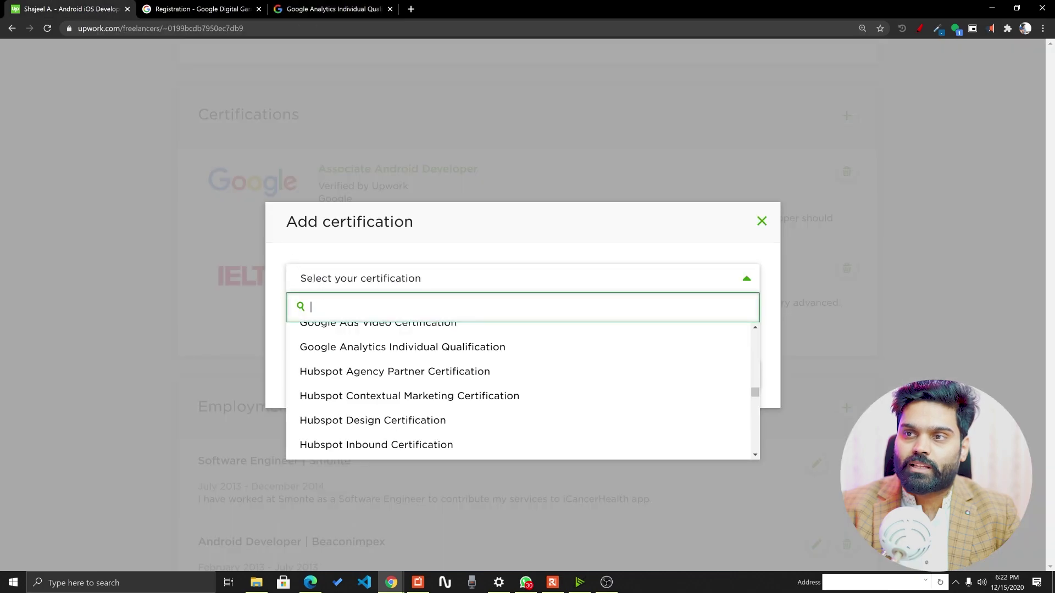
# - Select Google Analytics Individual Qualification and open its Academy for Ads link in a new tab
pyautogui.click(376, 350)
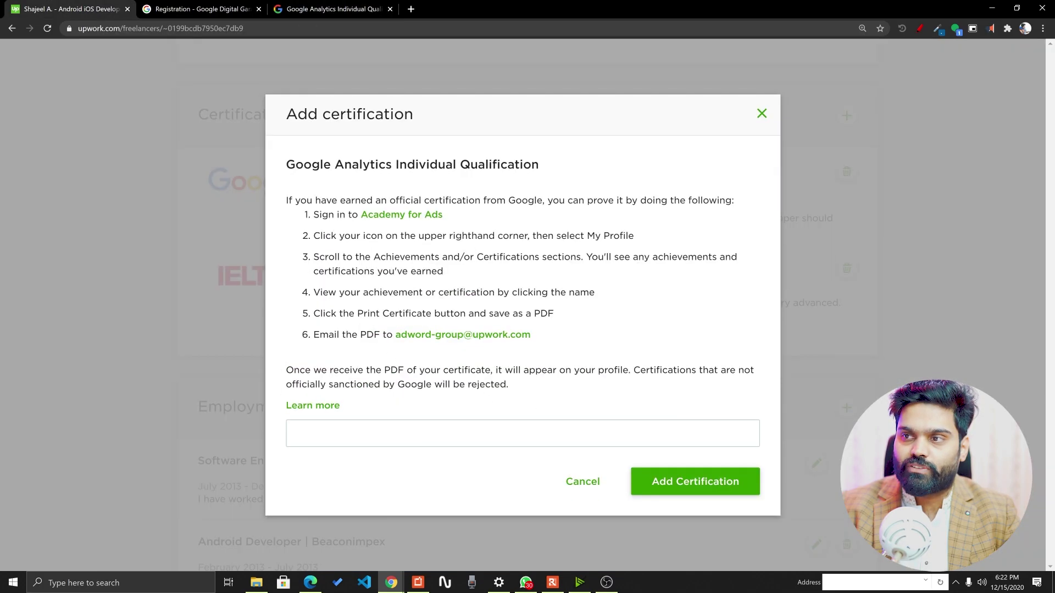
pyautogui.rightClick(396, 221)
pyautogui.click(445, 225)
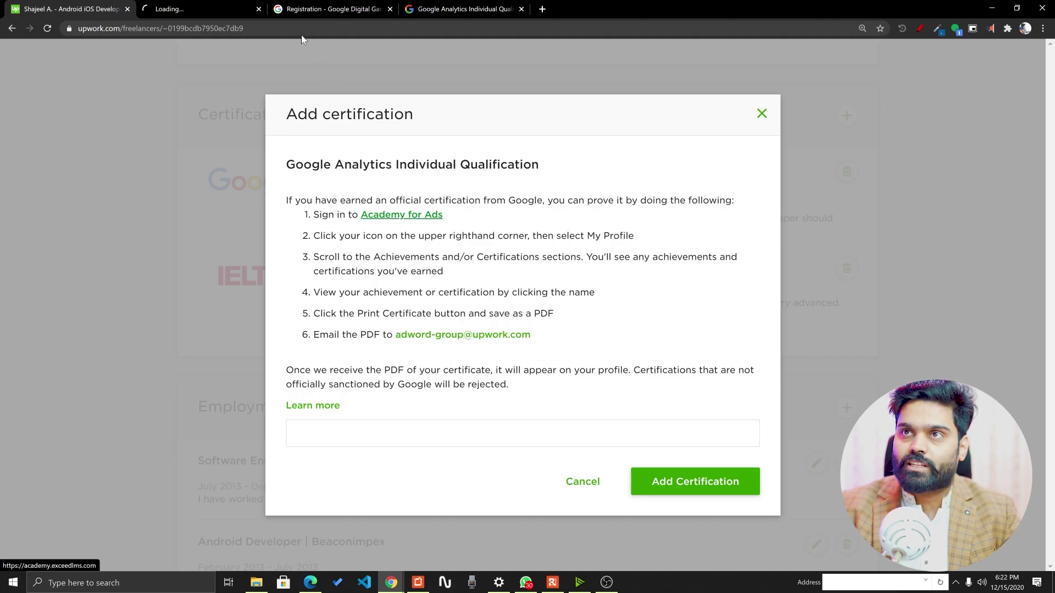
# - Glance at the Academy for Ads and course page tabs, then return to Upwork
pyautogui.click(191, 9)
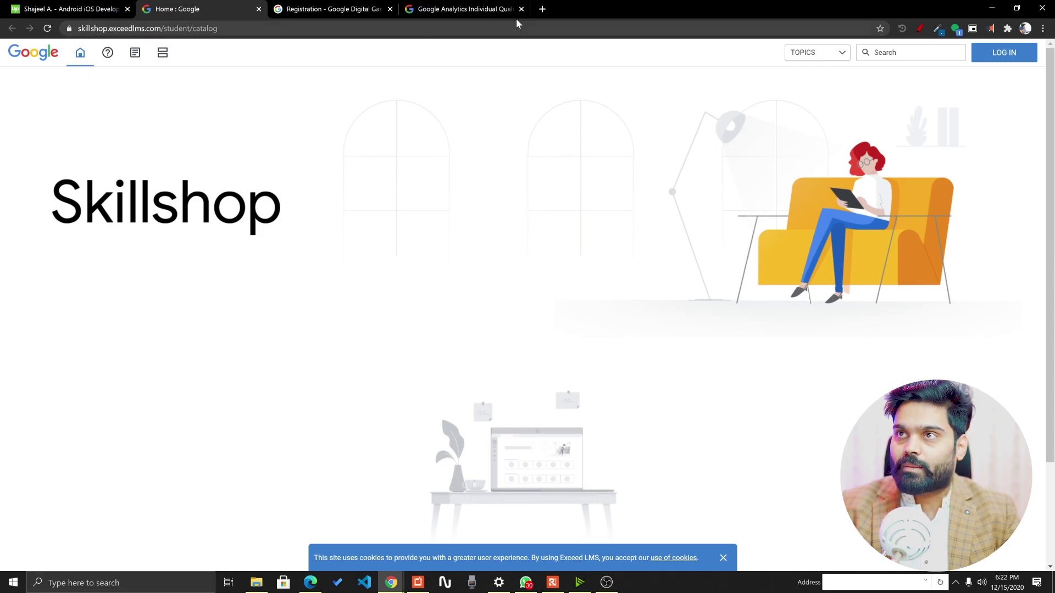
pyautogui.click(466, 9)
pyautogui.click(75, 8)
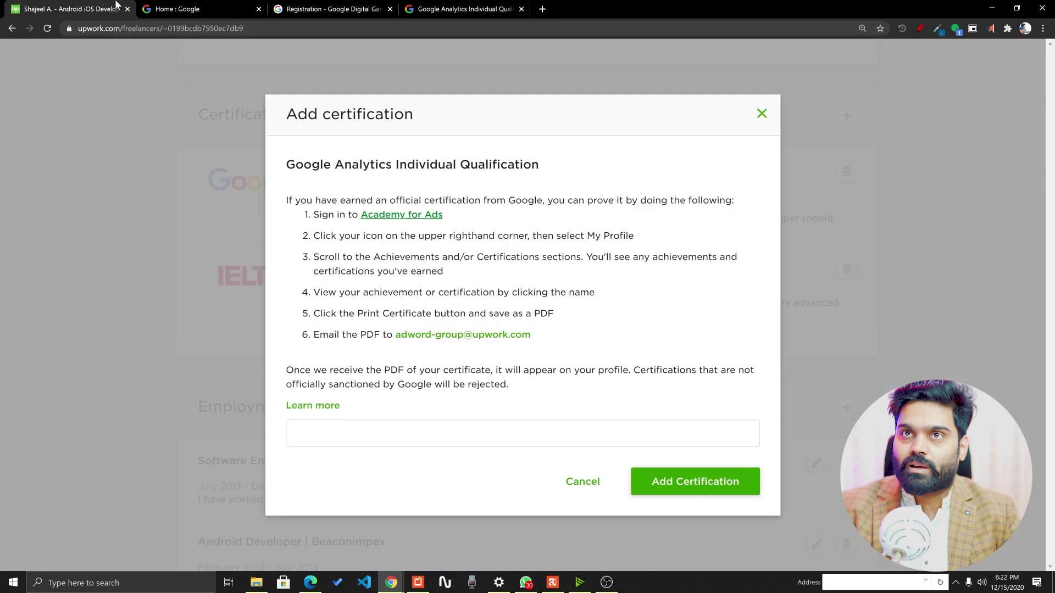
# - Highlight step 2, the certificate email address, then all six instructions, and focus the certificate field
pyautogui.moveTo(313, 235); pyautogui.dragTo(594, 235)
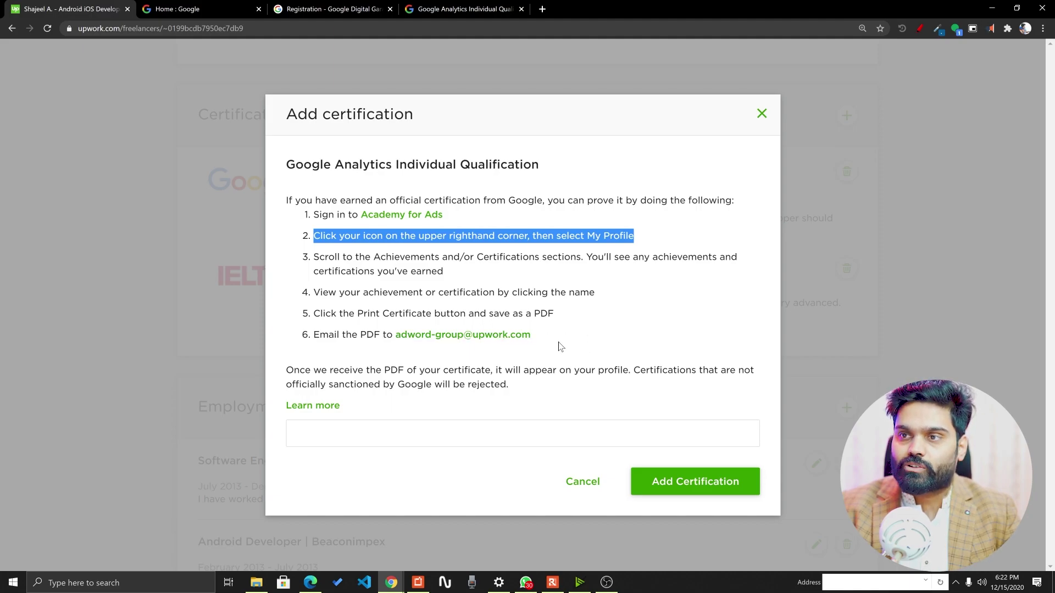
pyautogui.moveTo(531, 333); pyautogui.dragTo(394, 334)
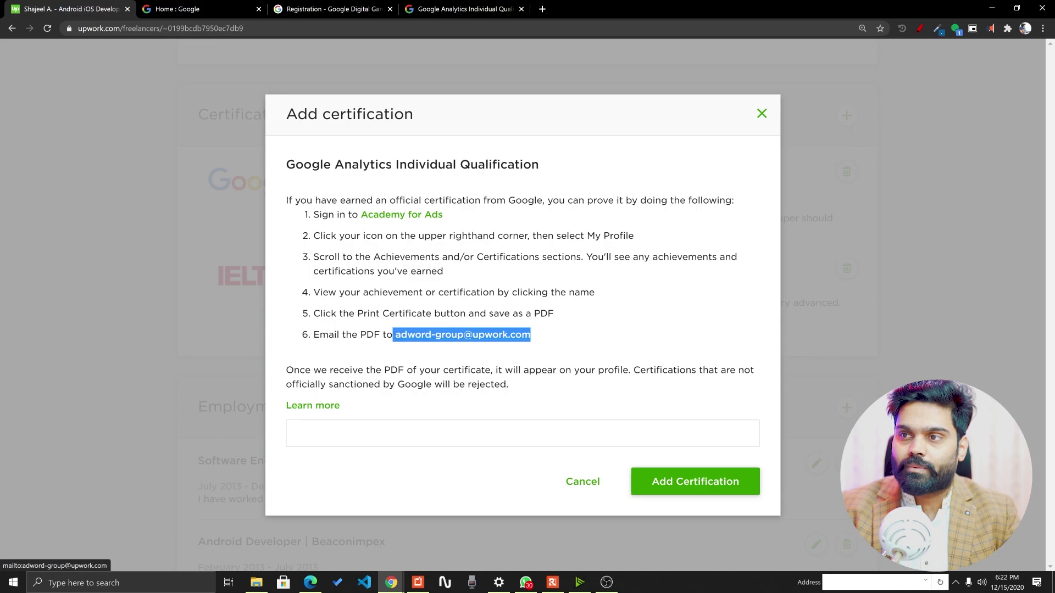
pyautogui.click(386, 361)
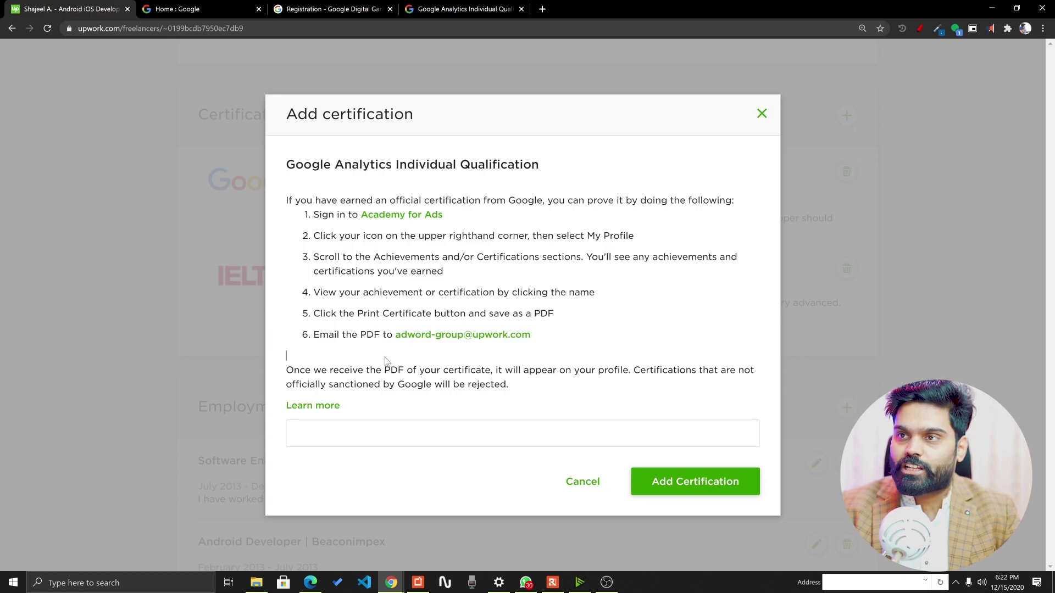
pyautogui.moveTo(286, 198); pyautogui.dragTo(561, 327)
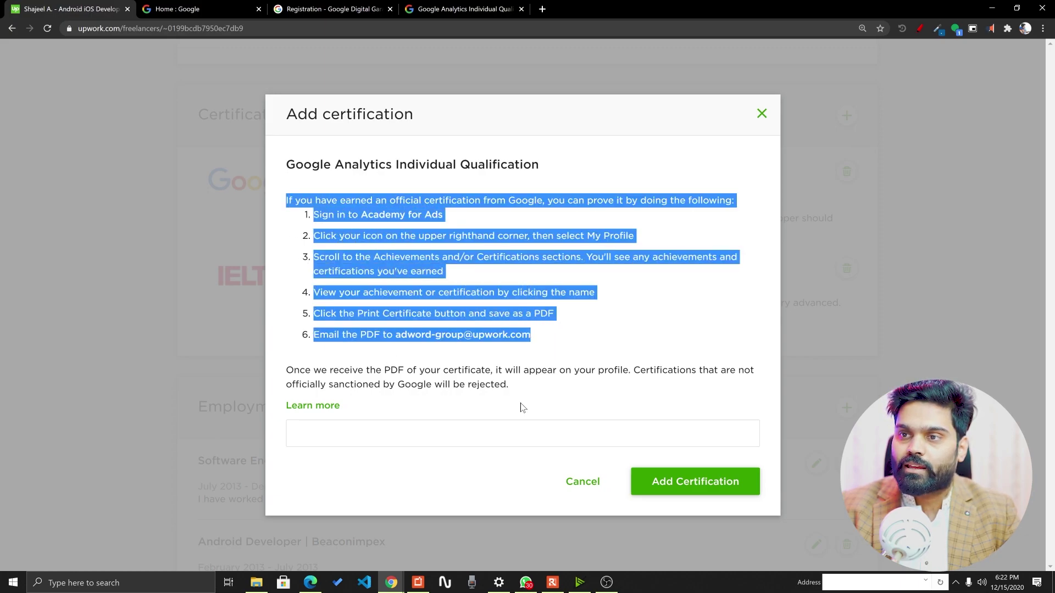
pyautogui.press('Tab')
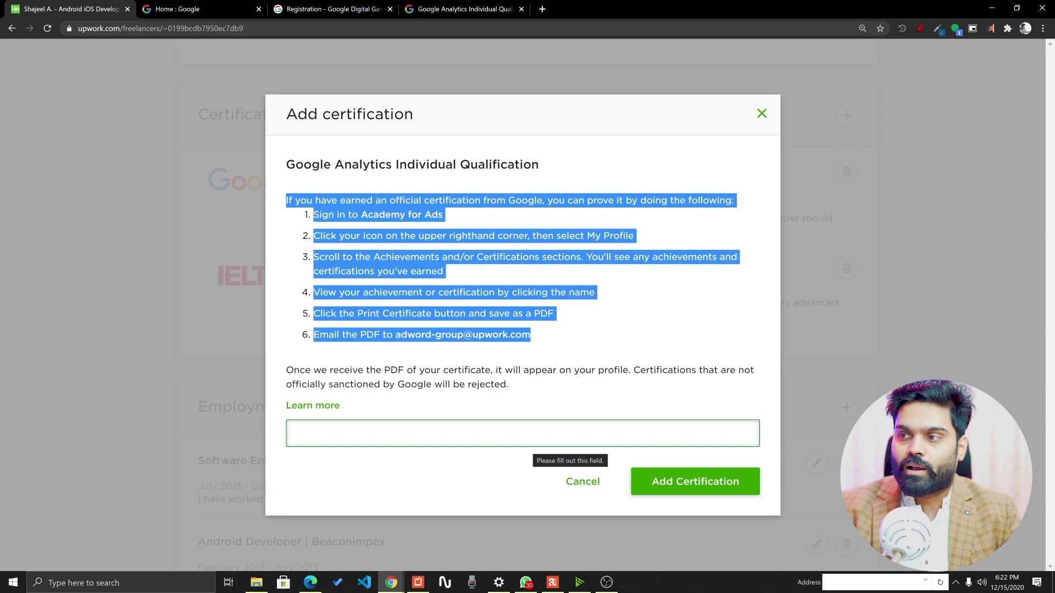